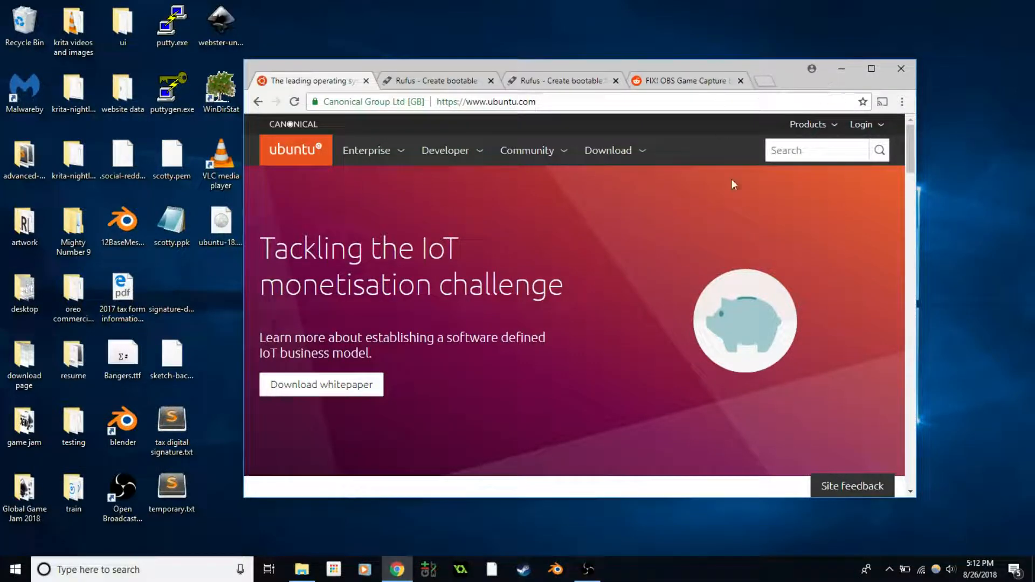
# Start downloading the Ubuntu Desktop 18.04 LTS image from the Ubuntu website.
pyautogui.click(542, 101)
pyautogui.click(535, 101)
pyautogui.click(598, 151)
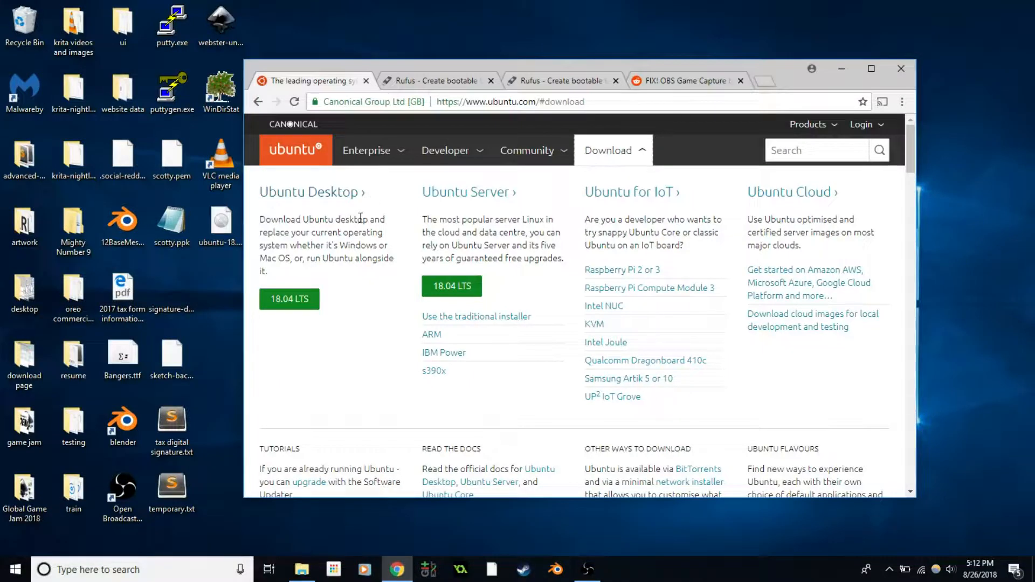
pyautogui.click(285, 305)
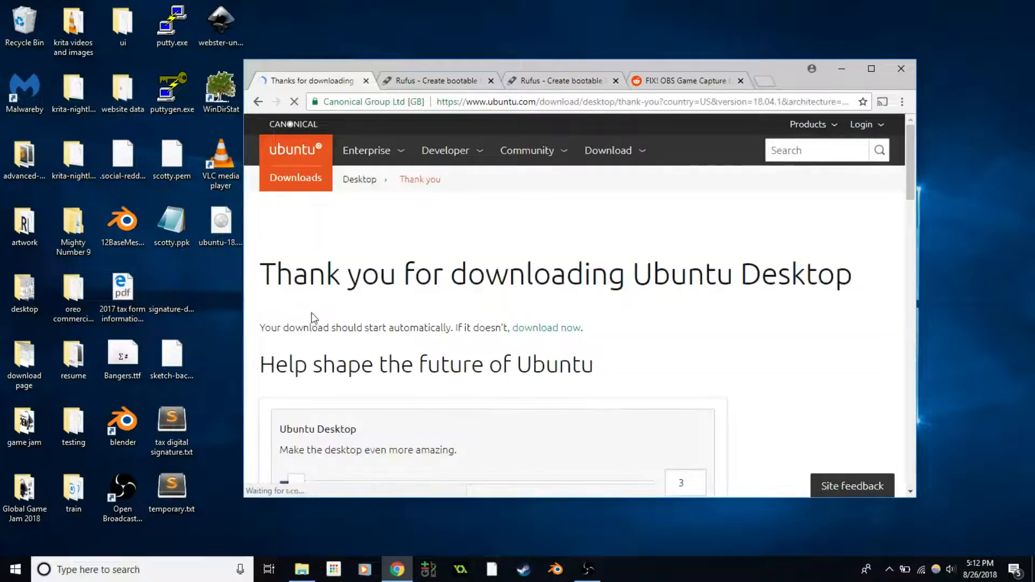
pyautogui.scroll(-15, 779, 285)
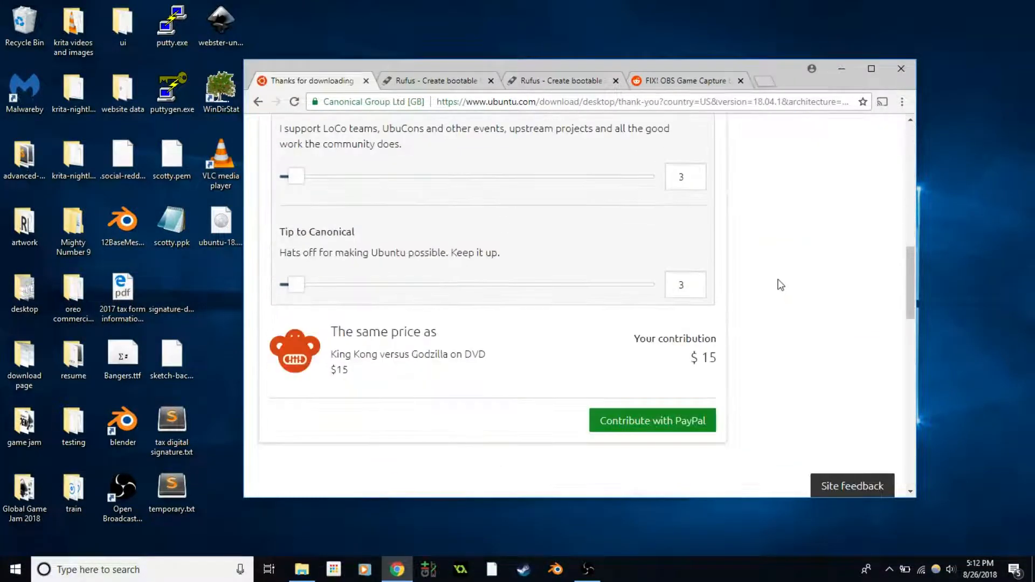
pyautogui.scroll(8, 712, 353)
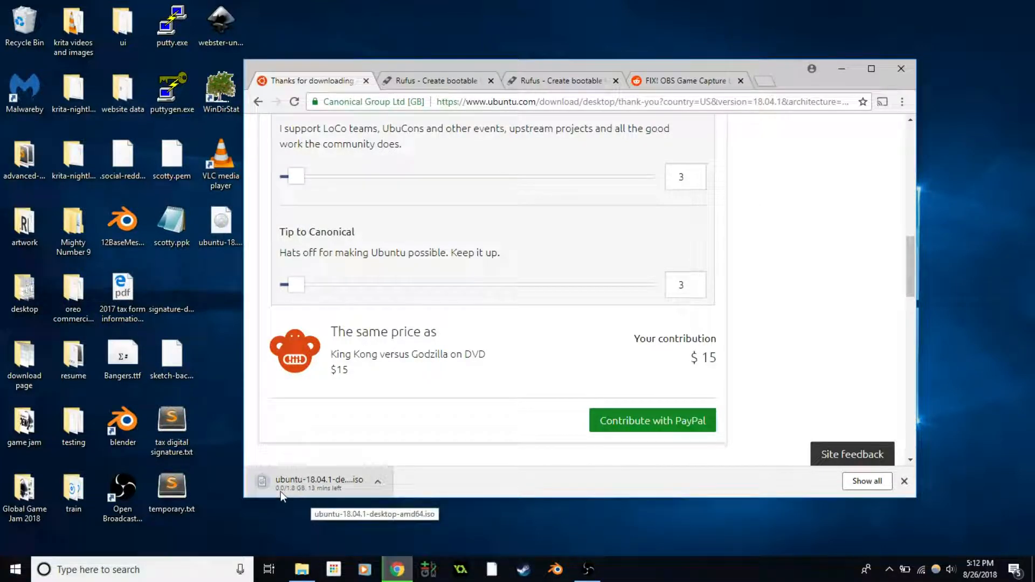
# Cancel the running download of the Ubuntu 18.04.1 ISO file.
pyautogui.click(378, 481)
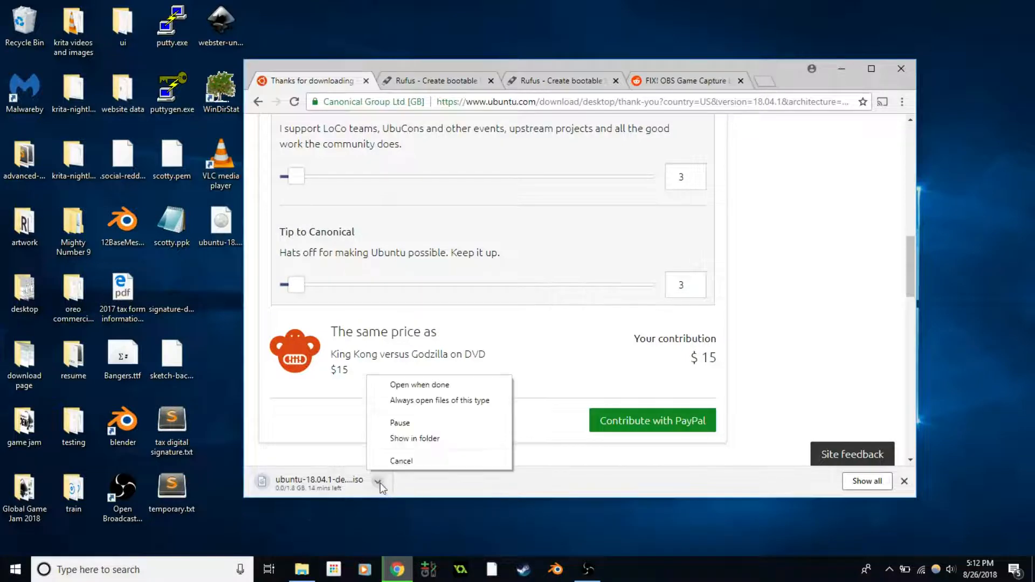
pyautogui.click(403, 463)
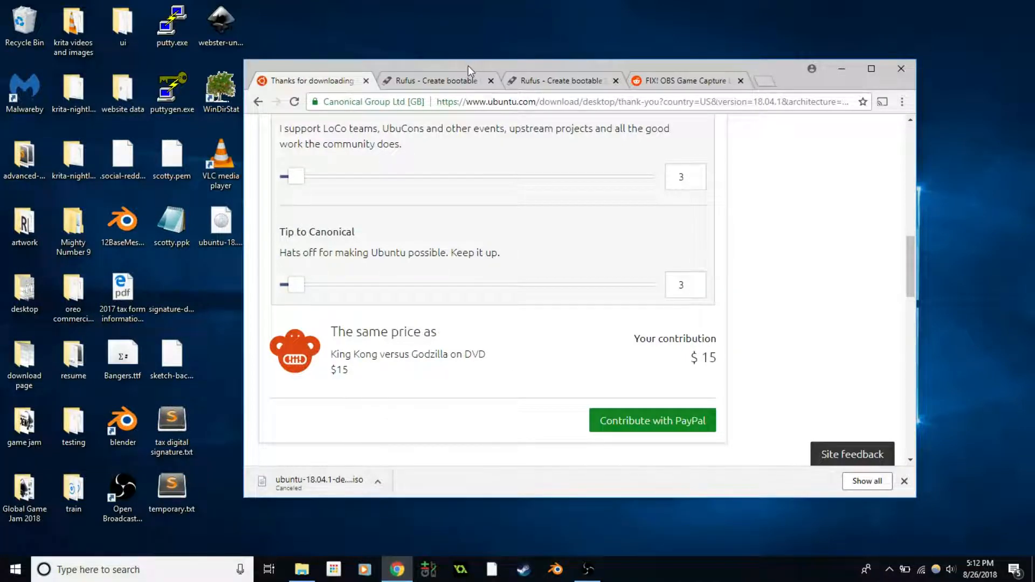
# Uncover the ubuntu-18.04.1-desktop-amd64.iso file on the desktop and check its properties.
pyautogui.moveTo(468, 66); pyautogui.dragTo(548, 72)
pyautogui.click(231, 239)
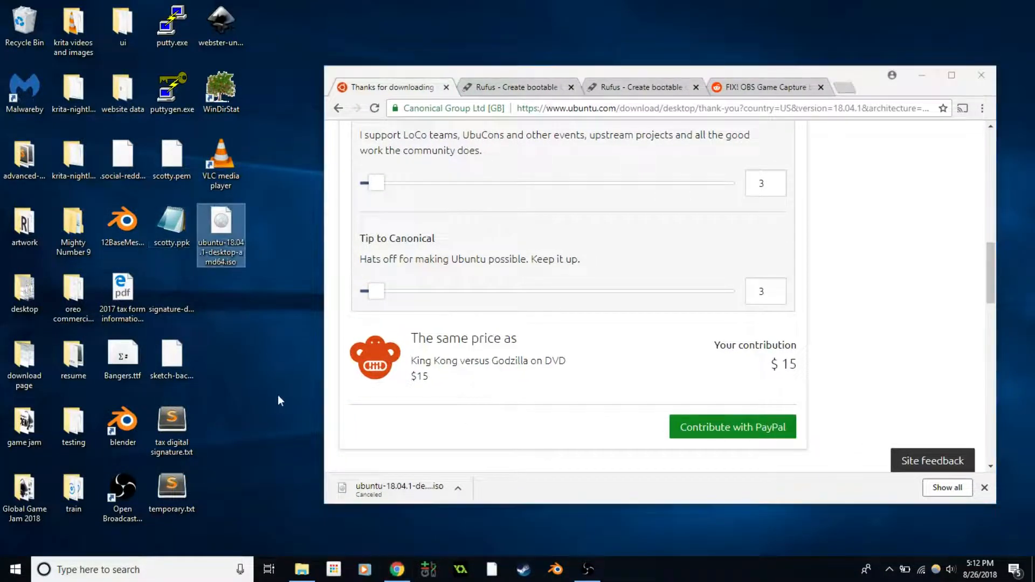
pyautogui.click(278, 397)
pyautogui.click(232, 231)
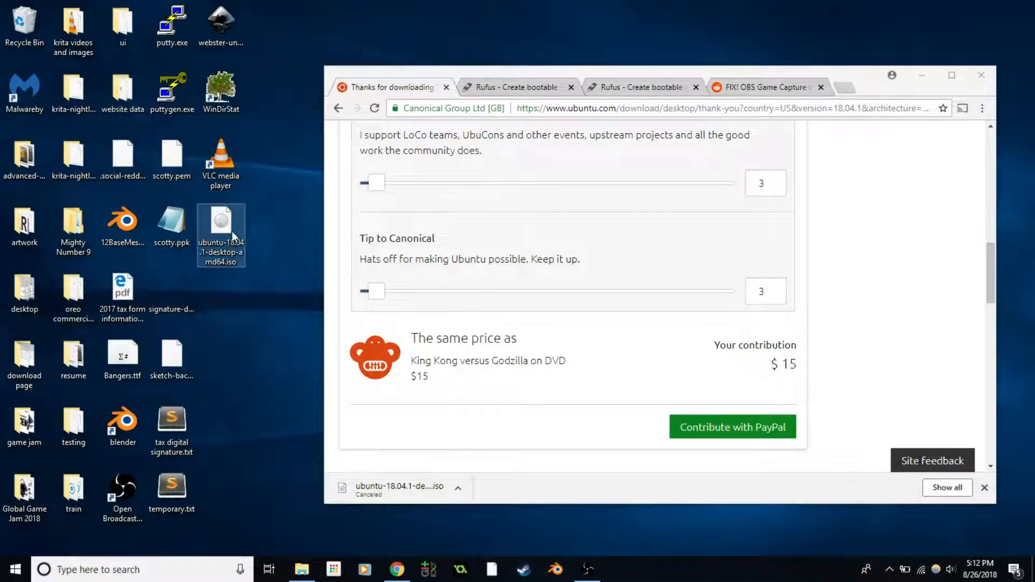
pyautogui.rightClick(232, 232)
pyautogui.click(136, 544)
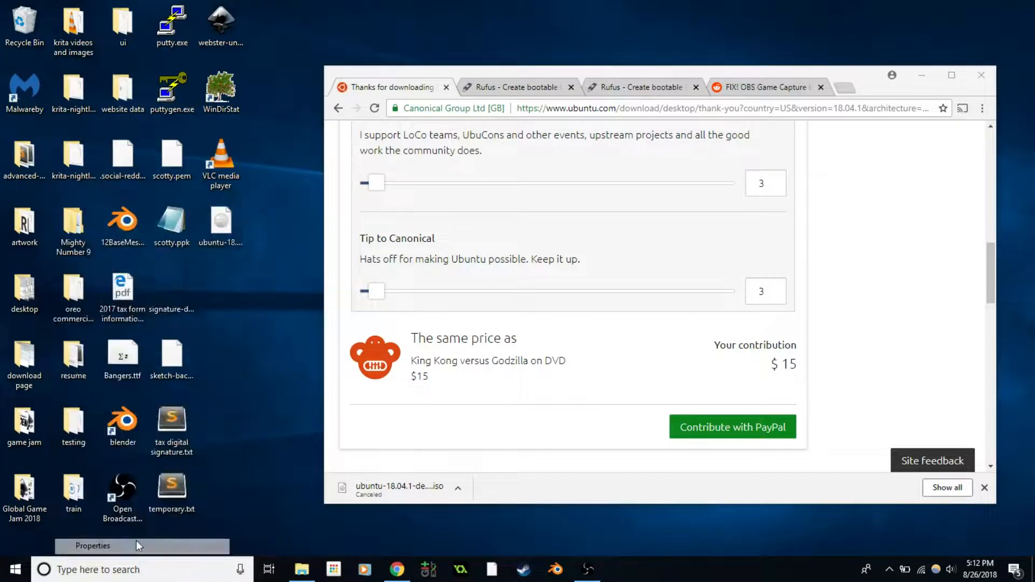
pyautogui.click(389, 537)
pyautogui.moveTo(899, 96); pyautogui.dragTo(855, 85)
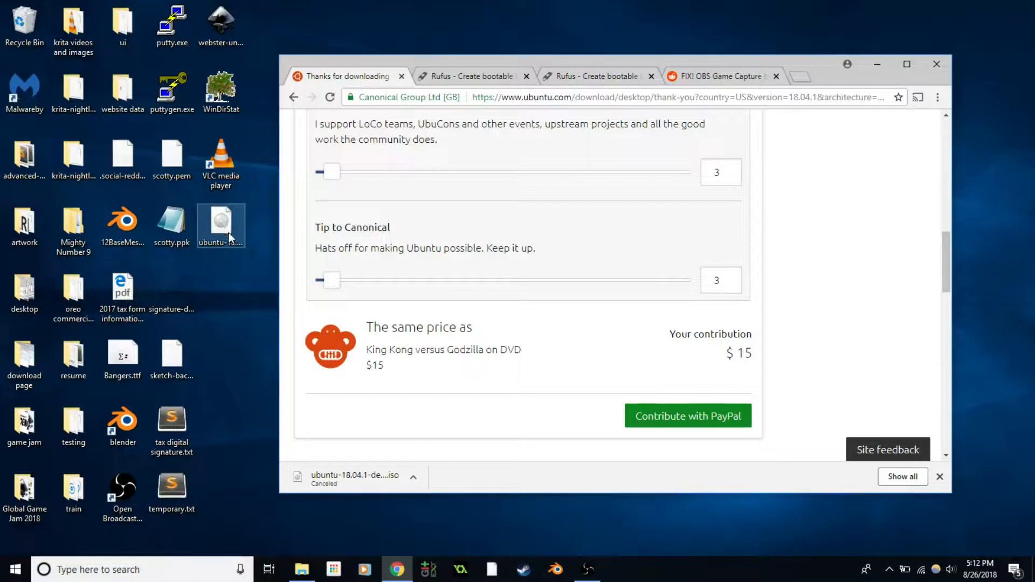
pyautogui.click(229, 276)
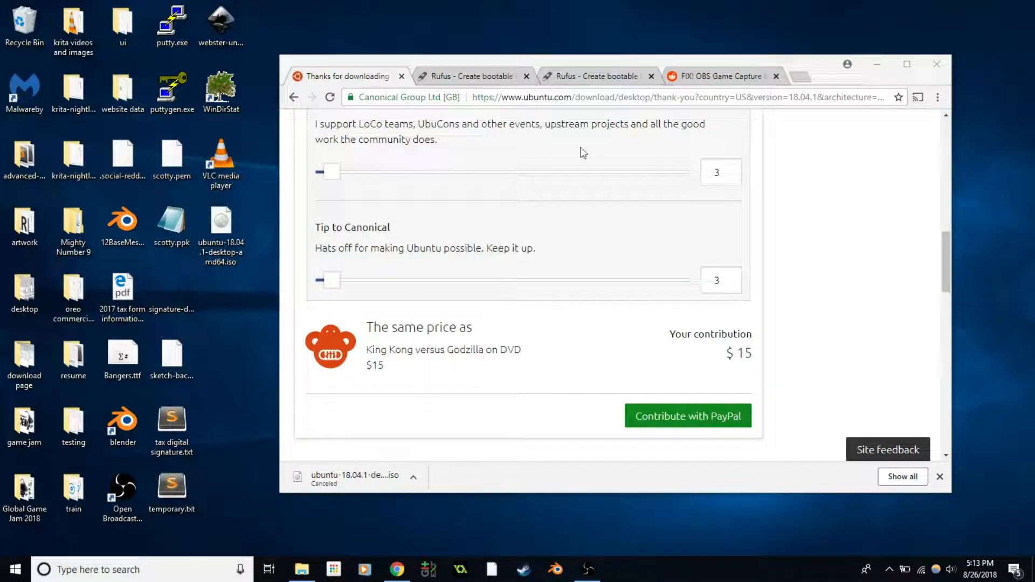
# Look through the Rufus website for the description of the tool and the Rufus 3.1 download links.
pyautogui.click(471, 76)
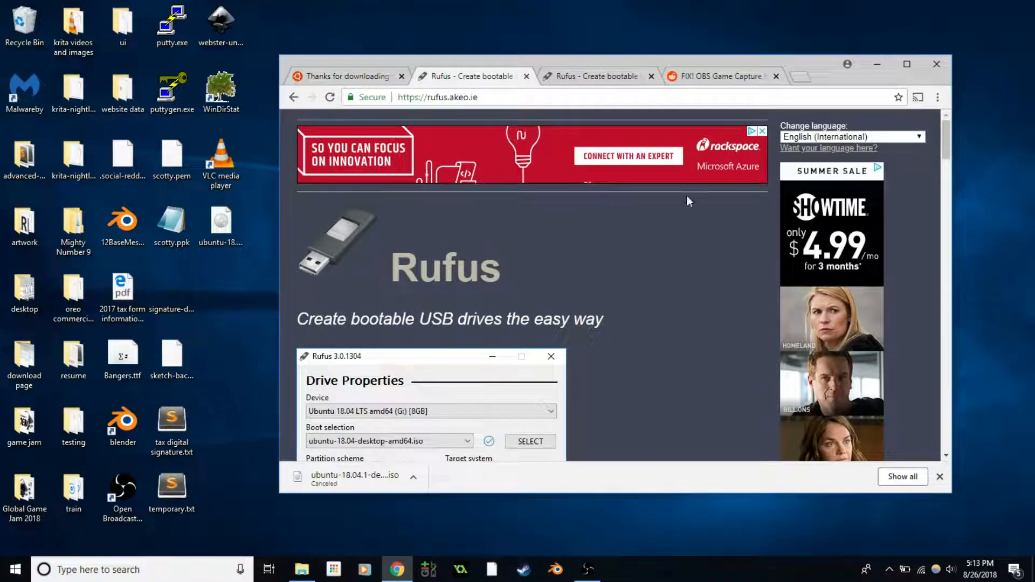
pyautogui.scroll(-2, 700, 237)
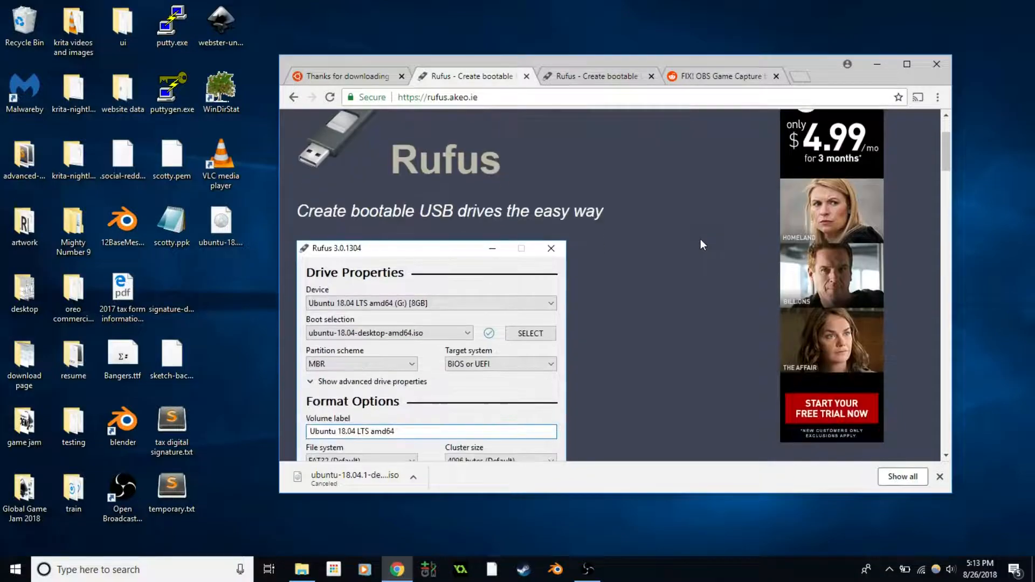
pyautogui.scroll(2, 685, 235)
pyautogui.scroll(-6, 558, 291)
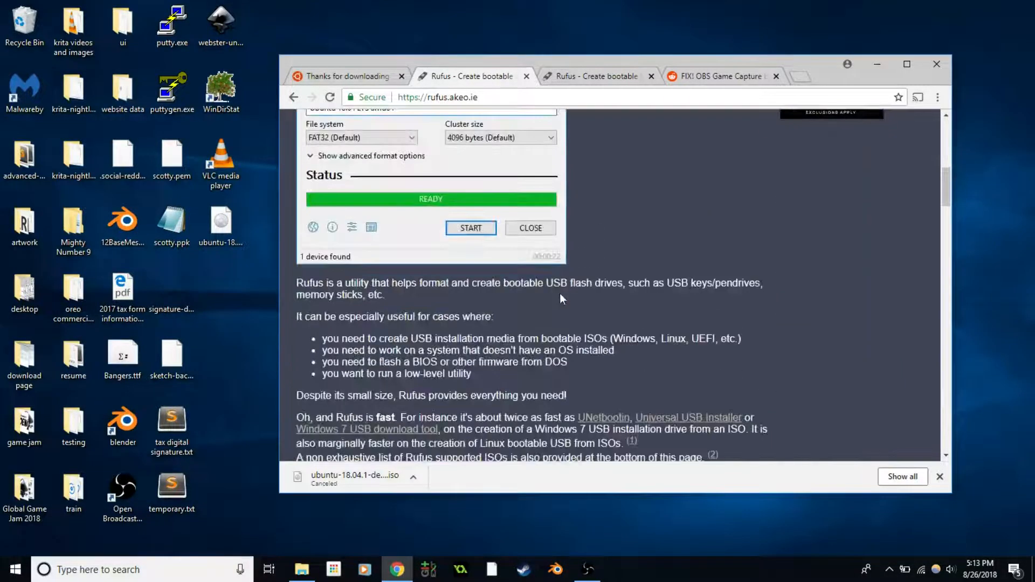
pyautogui.scroll(-6, 562, 290)
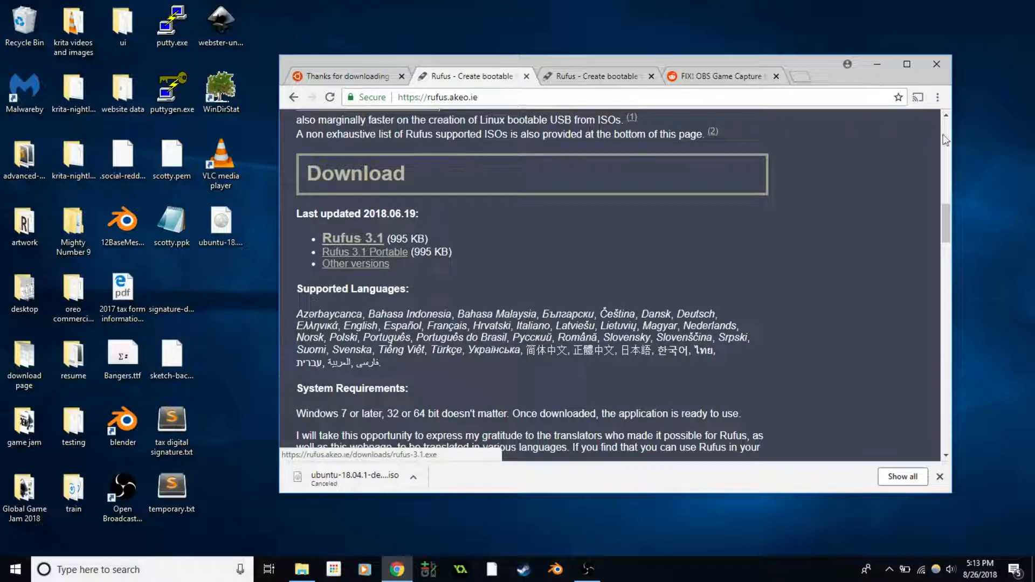
# Launch rufus-3.1.exe from the computer and minimize the browser to leave the Rufus window clear.
pyautogui.moveTo(860, 77); pyautogui.dragTo(902, 77)
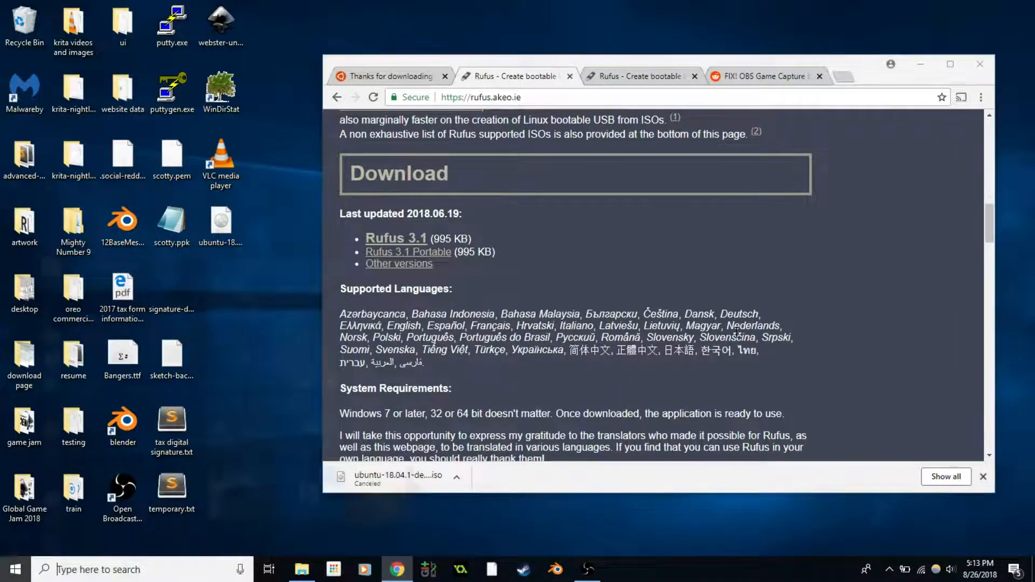
pyautogui.press('super')
pyautogui.write('rufus')
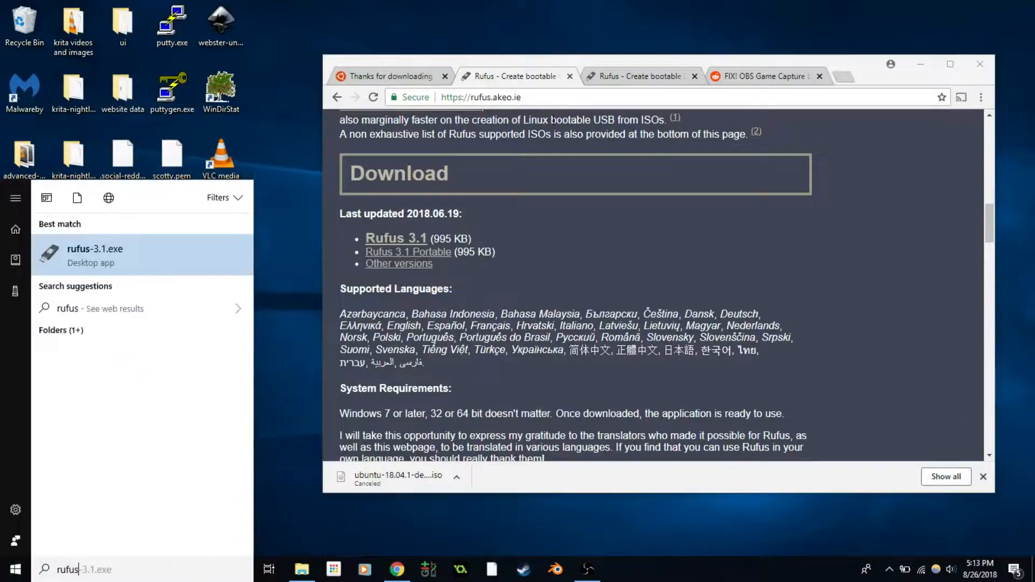
pyautogui.click(108, 258)
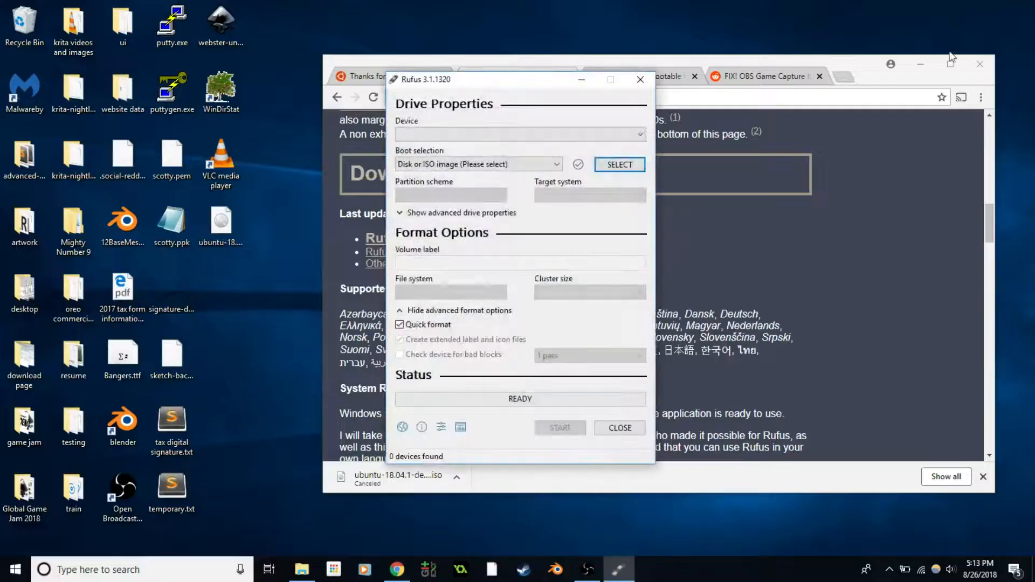
pyautogui.click(920, 65)
pyautogui.moveTo(545, 82); pyautogui.dragTo(678, 67)
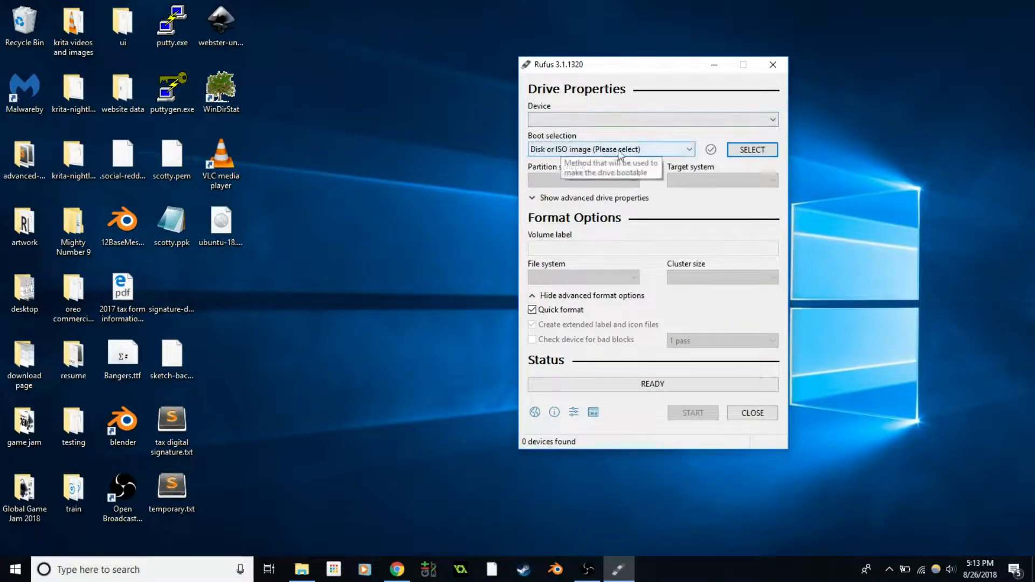
# Load ubuntu-18.04.1-desktop-amd64.iso from the Desktop folder as the boot image.
pyautogui.click(731, 154)
pyautogui.moveTo(775, 99); pyautogui.dragTo(720, 203)
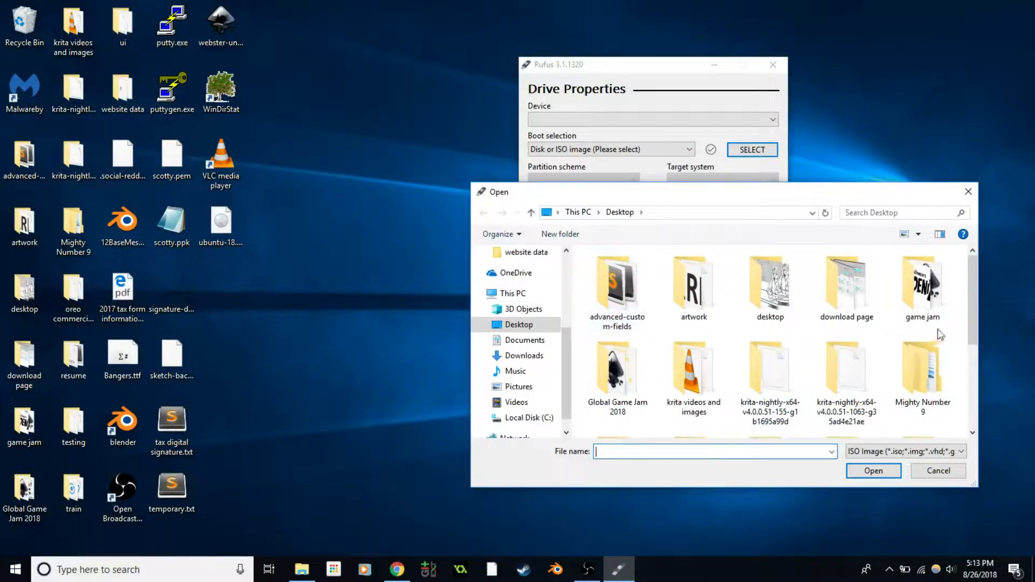
pyautogui.moveTo(972, 317); pyautogui.dragTo(988, 399)
pyautogui.click(702, 385)
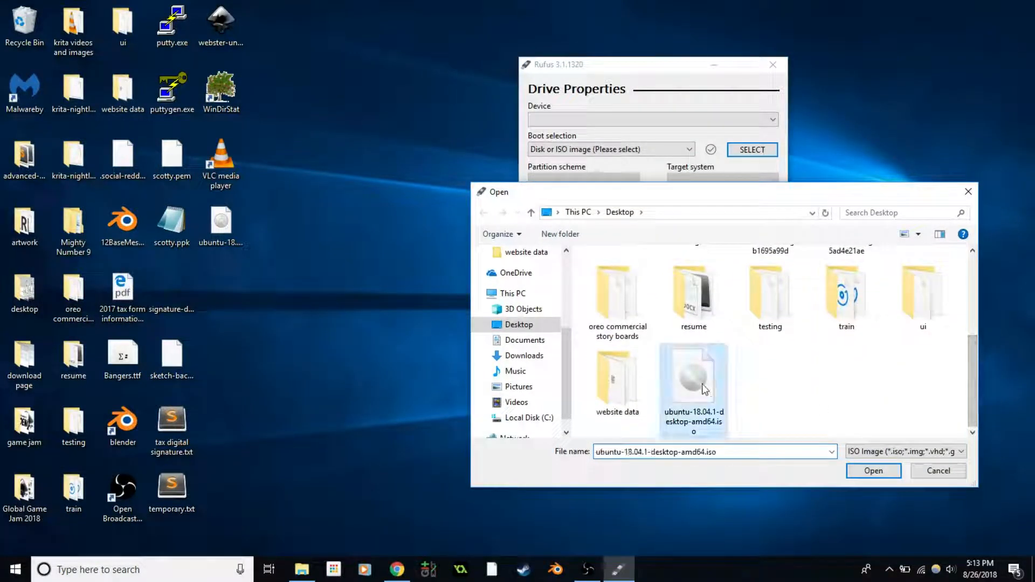
pyautogui.click(873, 470)
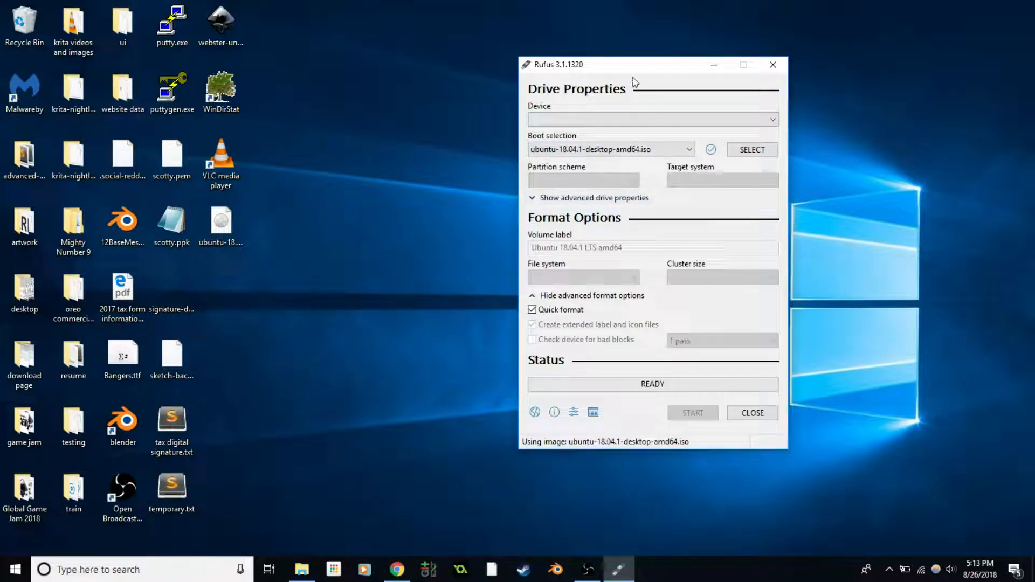
# Start writing the Ubuntu image to the 32 GB USB drive (E:) and move the Syslinux download prompt aside.
pyautogui.moveTo(600, 67); pyautogui.dragTo(662, 64)
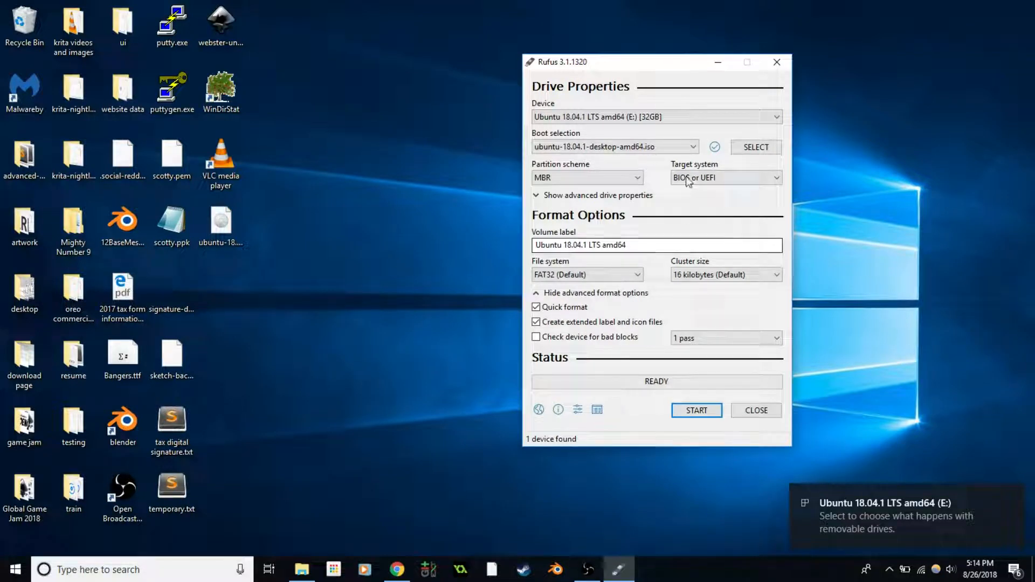
pyautogui.moveTo(668, 62); pyautogui.dragTo(641, 58)
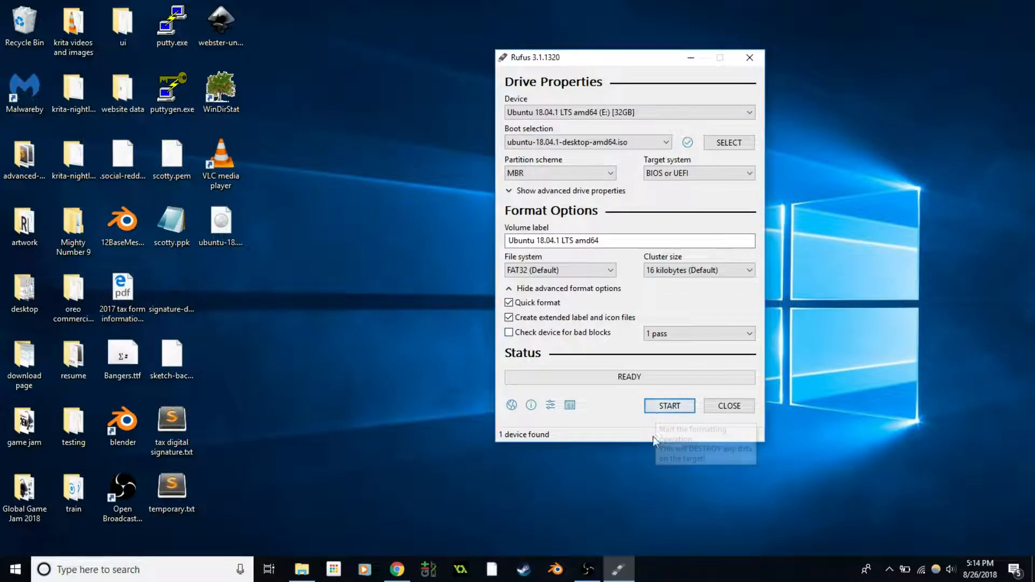
pyautogui.click(669, 406)
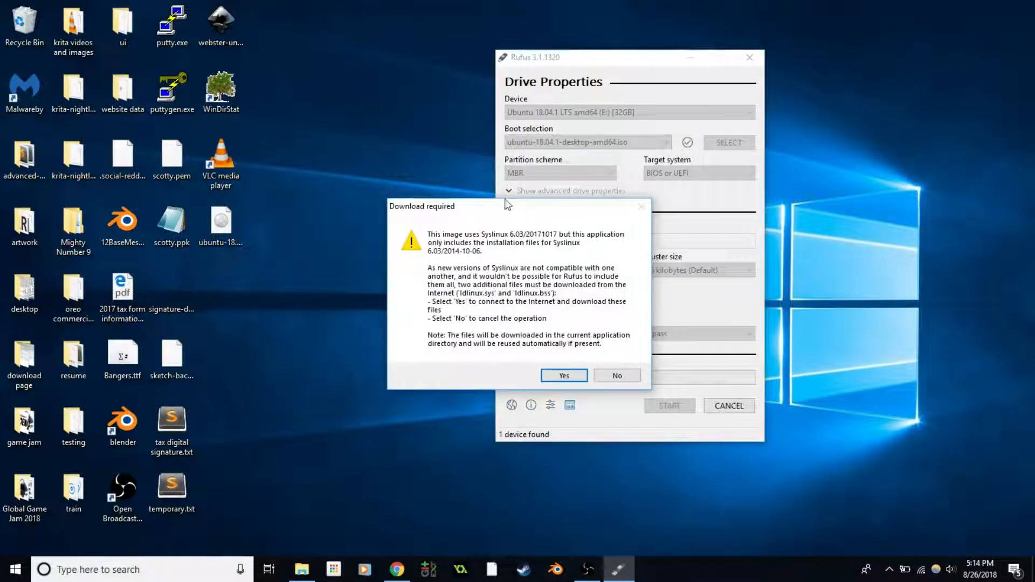
pyautogui.moveTo(499, 204); pyautogui.dragTo(541, 180)
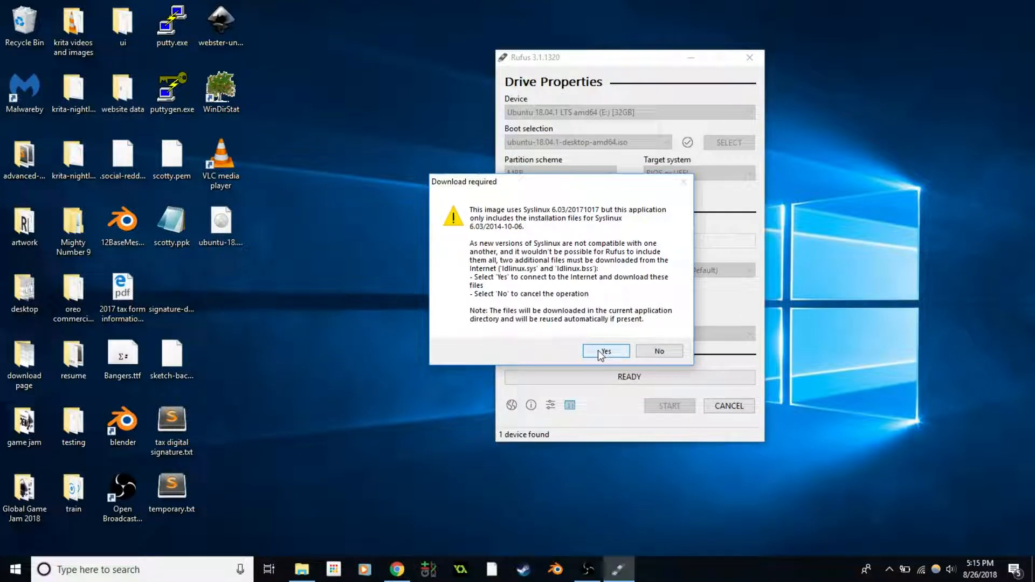
pyautogui.moveTo(585, 193); pyautogui.dragTo(892, 305)
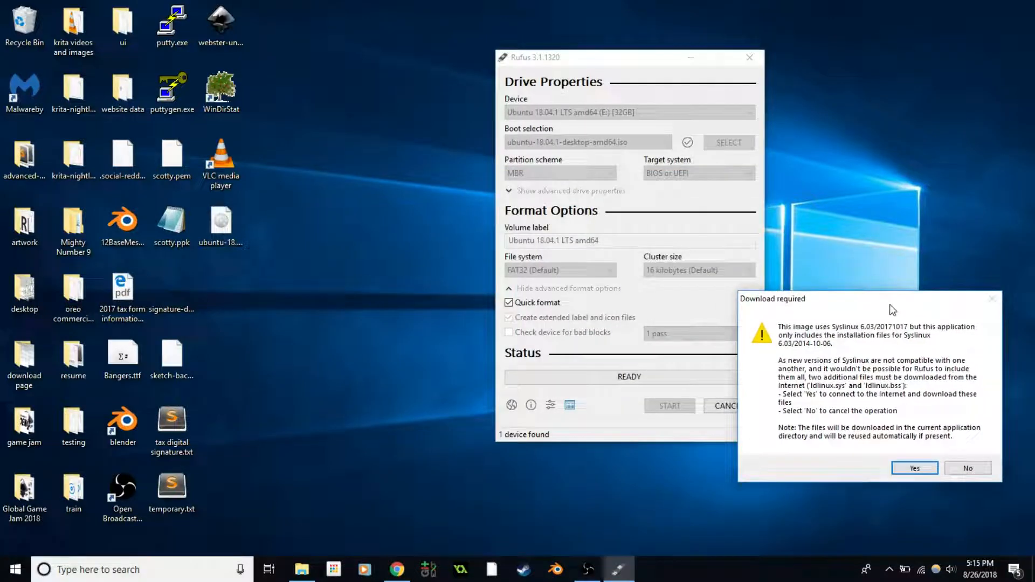